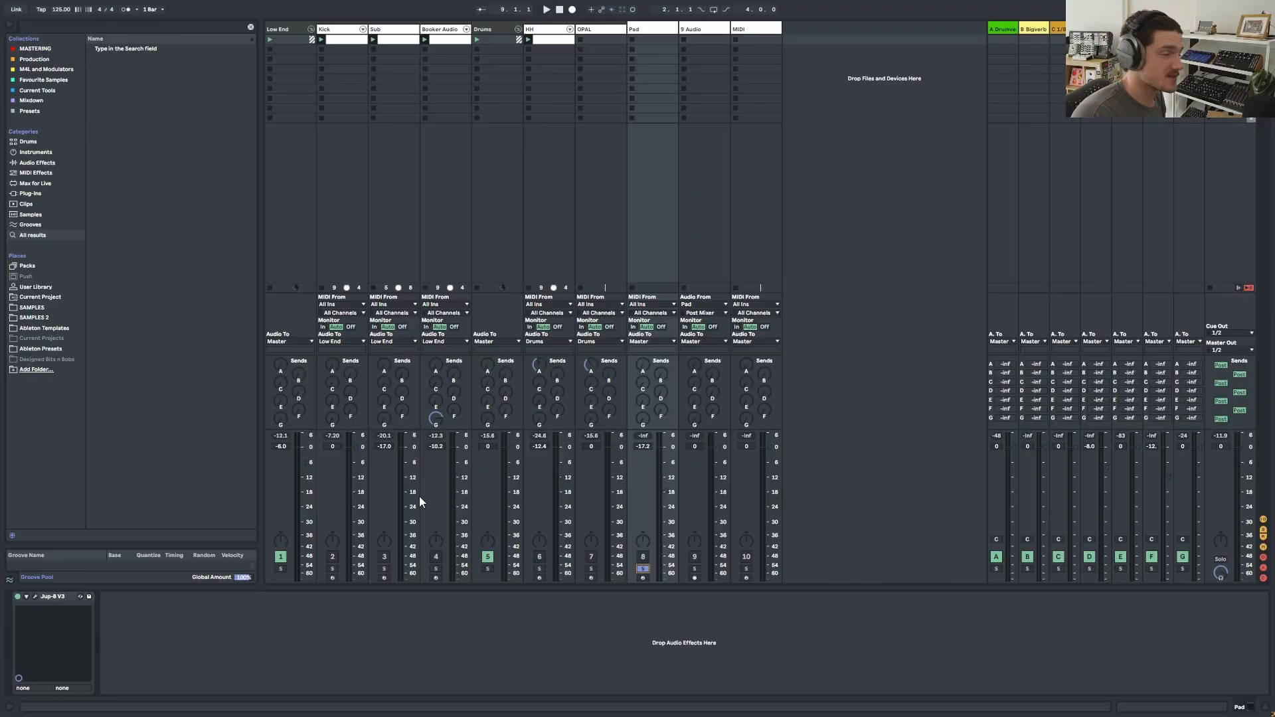
# - Set the 9 Audio track to take its input from Pad, monitor that input, and arm the track for recording
pyautogui.click(35, 597)
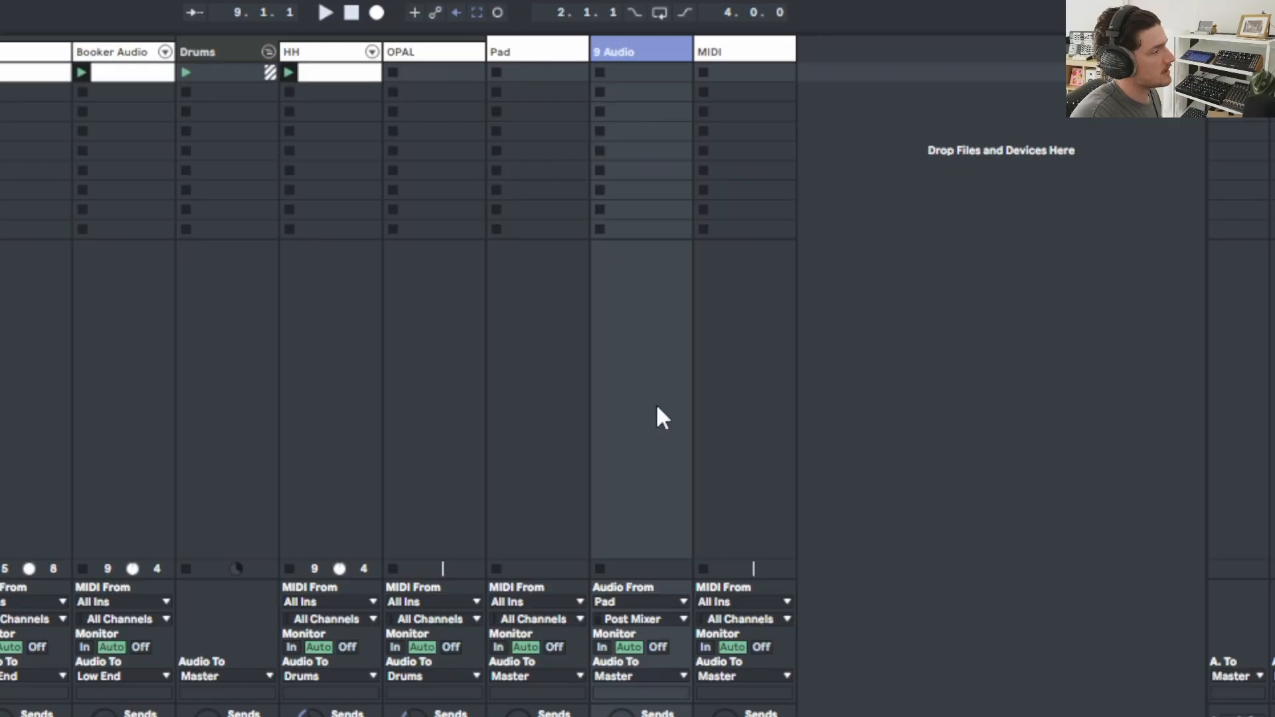
pyautogui.click(617, 602)
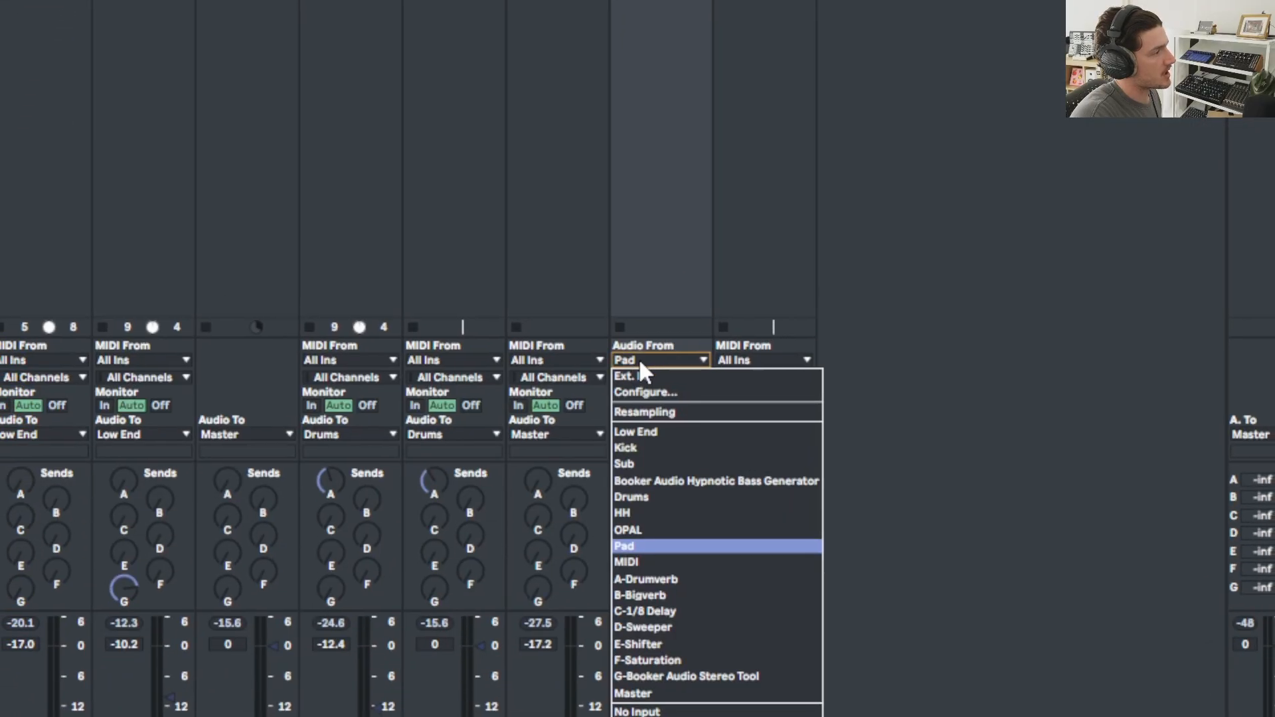
pyautogui.click(639, 359)
pyautogui.click(626, 405)
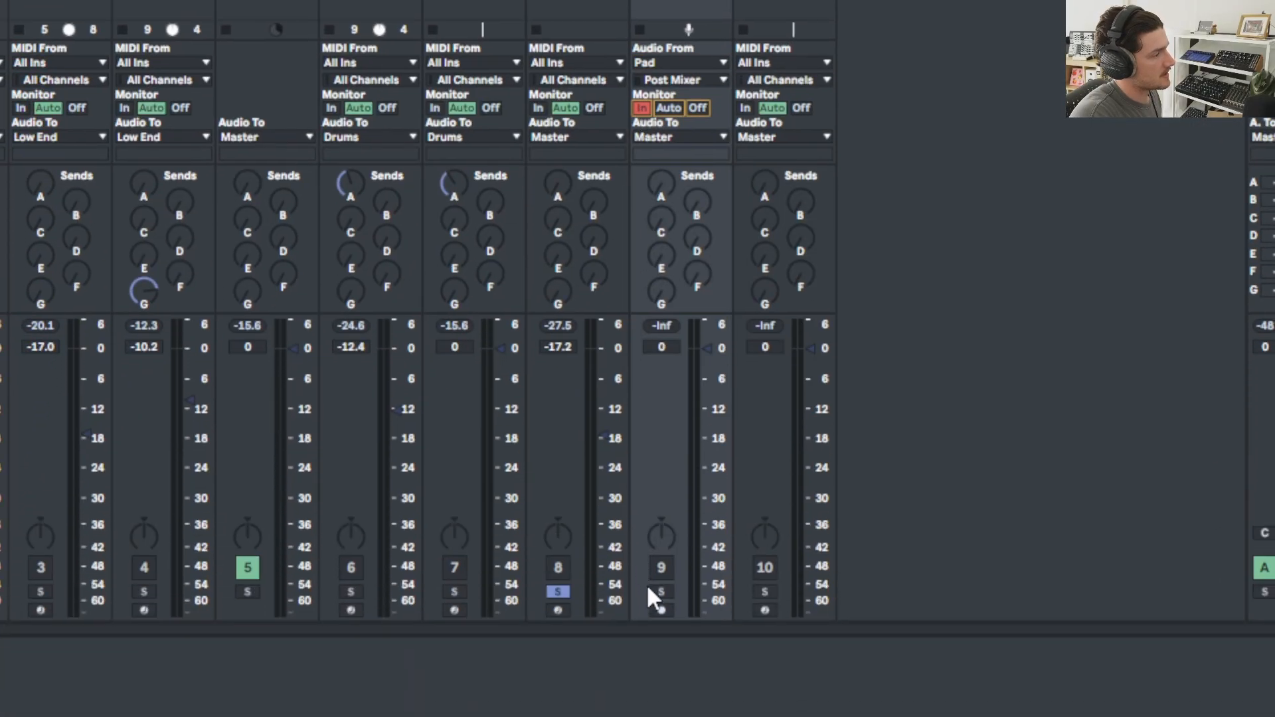
pyautogui.click(644, 601)
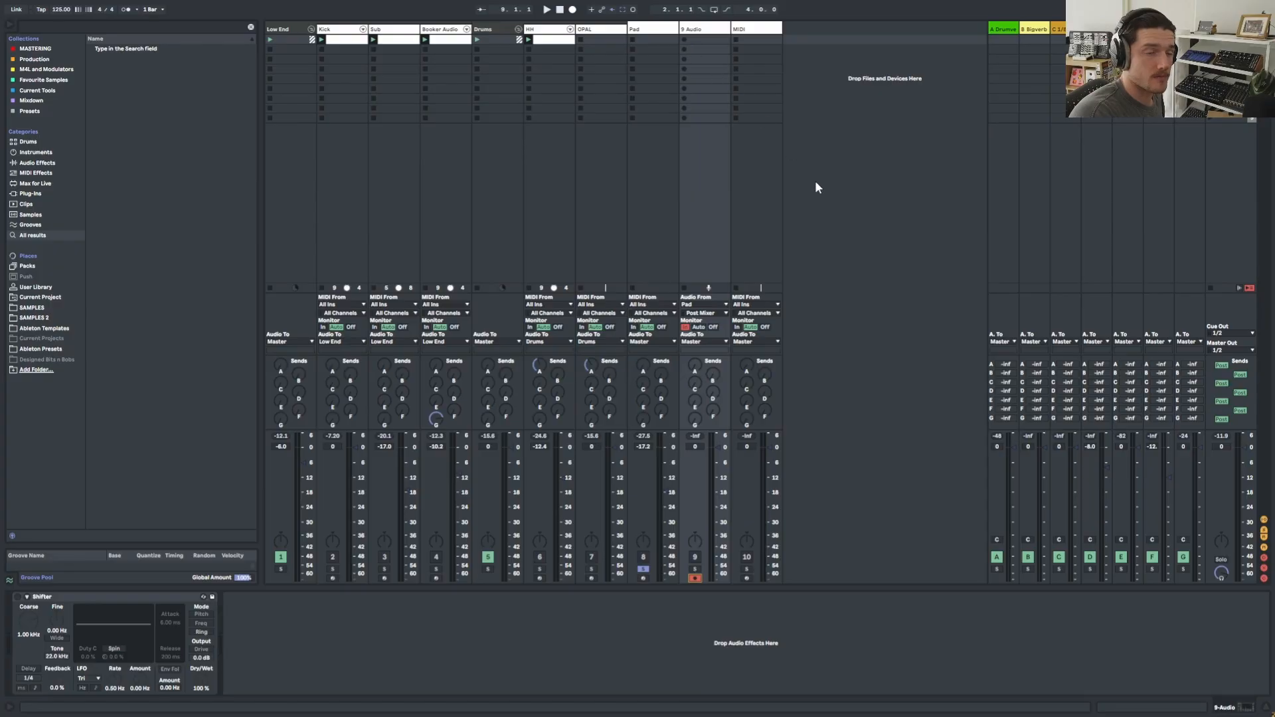
pyautogui.click(654, 29)
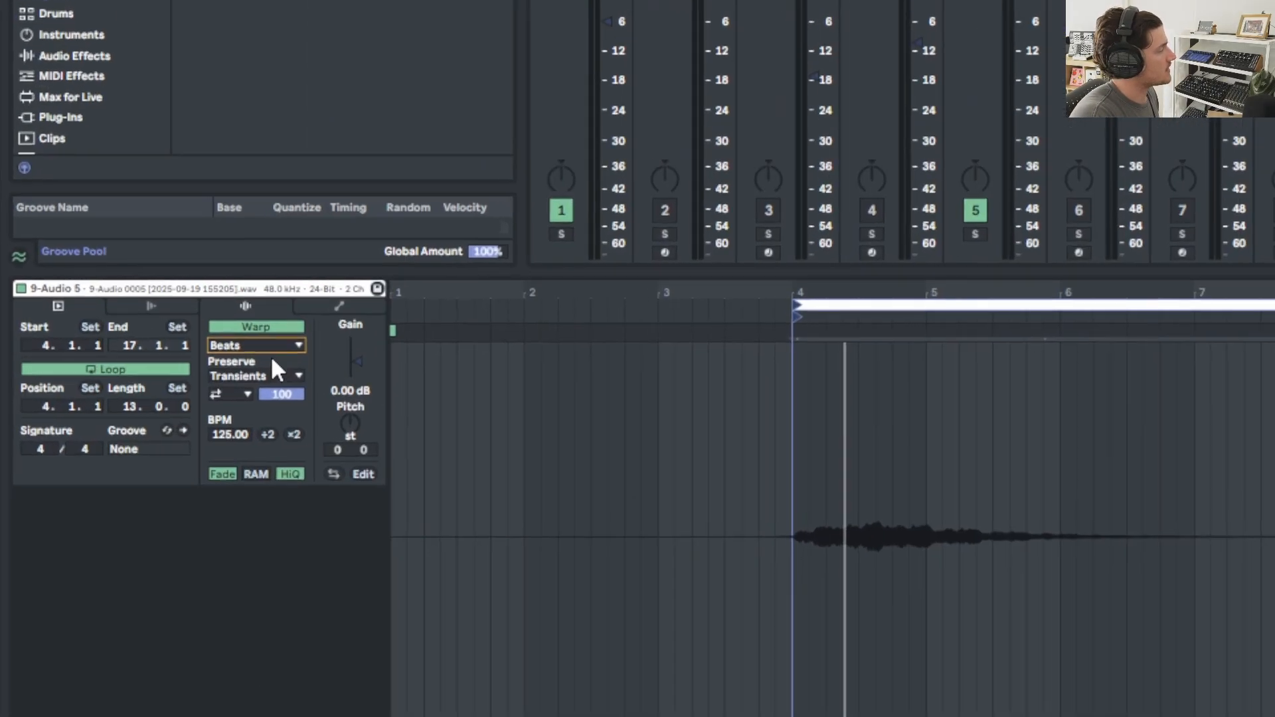
# - Change the recorded pad clip's warp mode from Beats to Texture
pyautogui.click(138, 308)
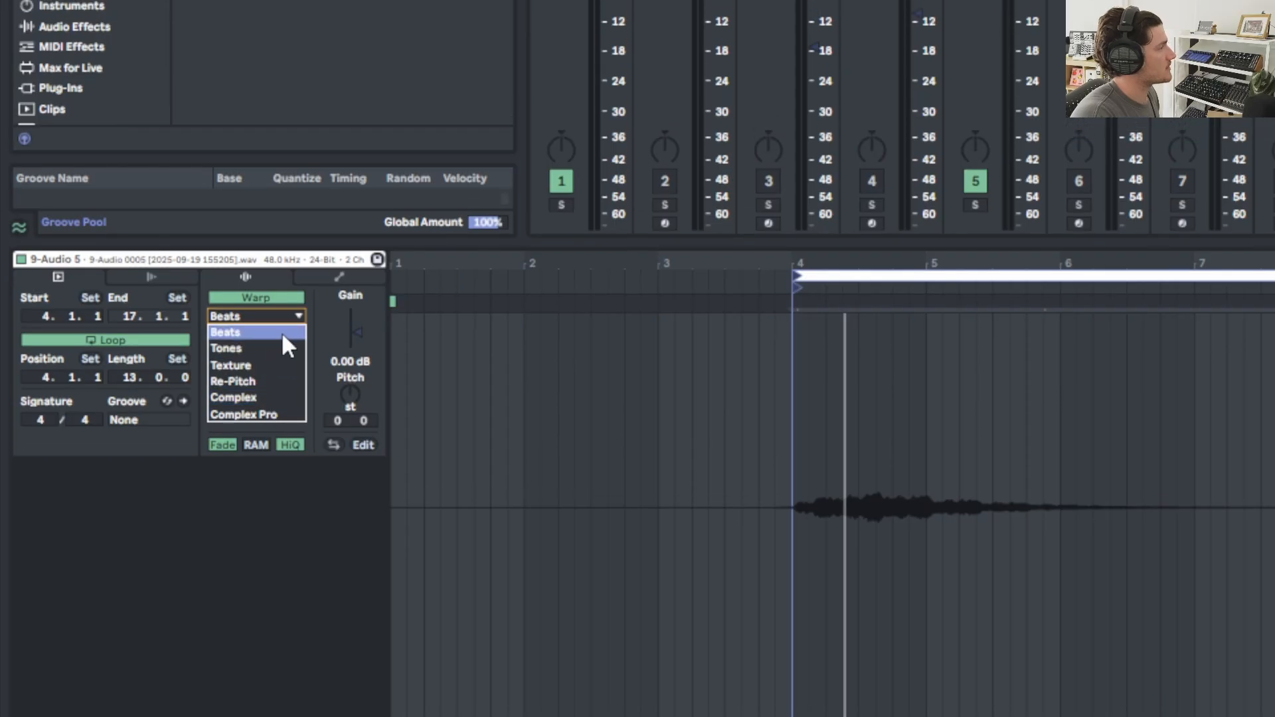
pyautogui.click(298, 359)
pyautogui.click(299, 360)
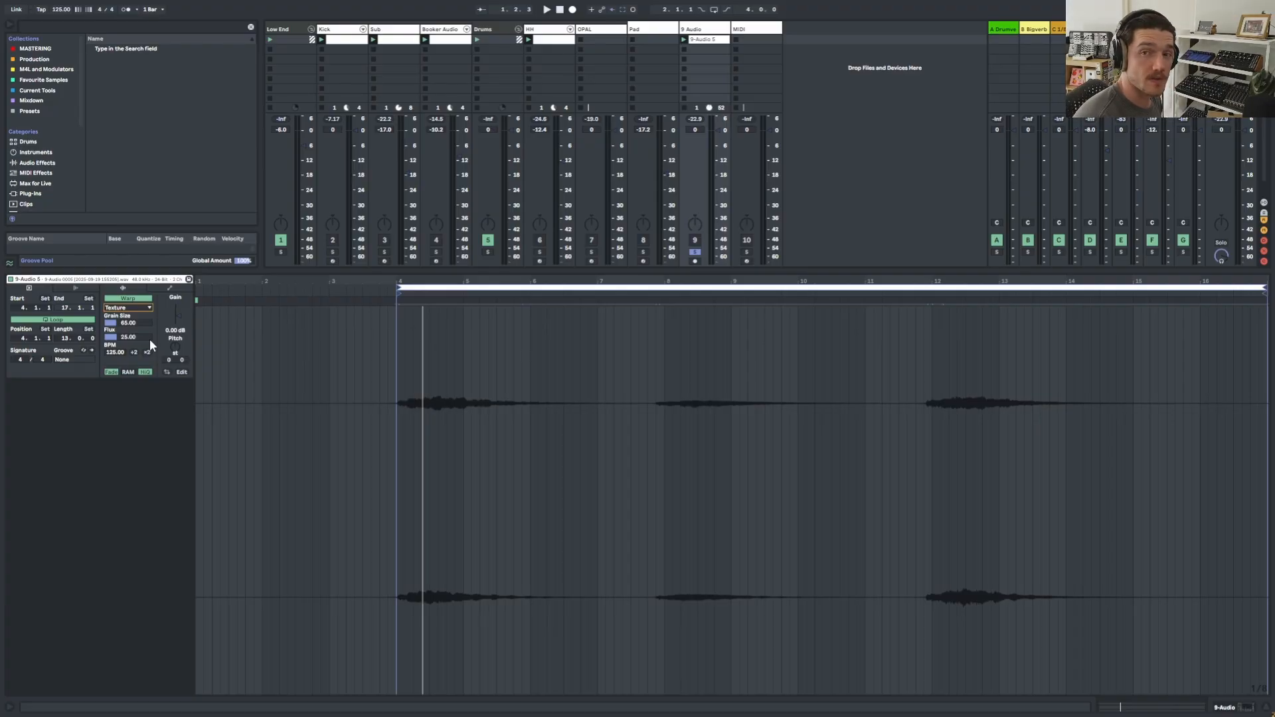
# - Play the pad clip while raising its Texture Grain Size and bringing Flux to about 34
pyautogui.press('space')
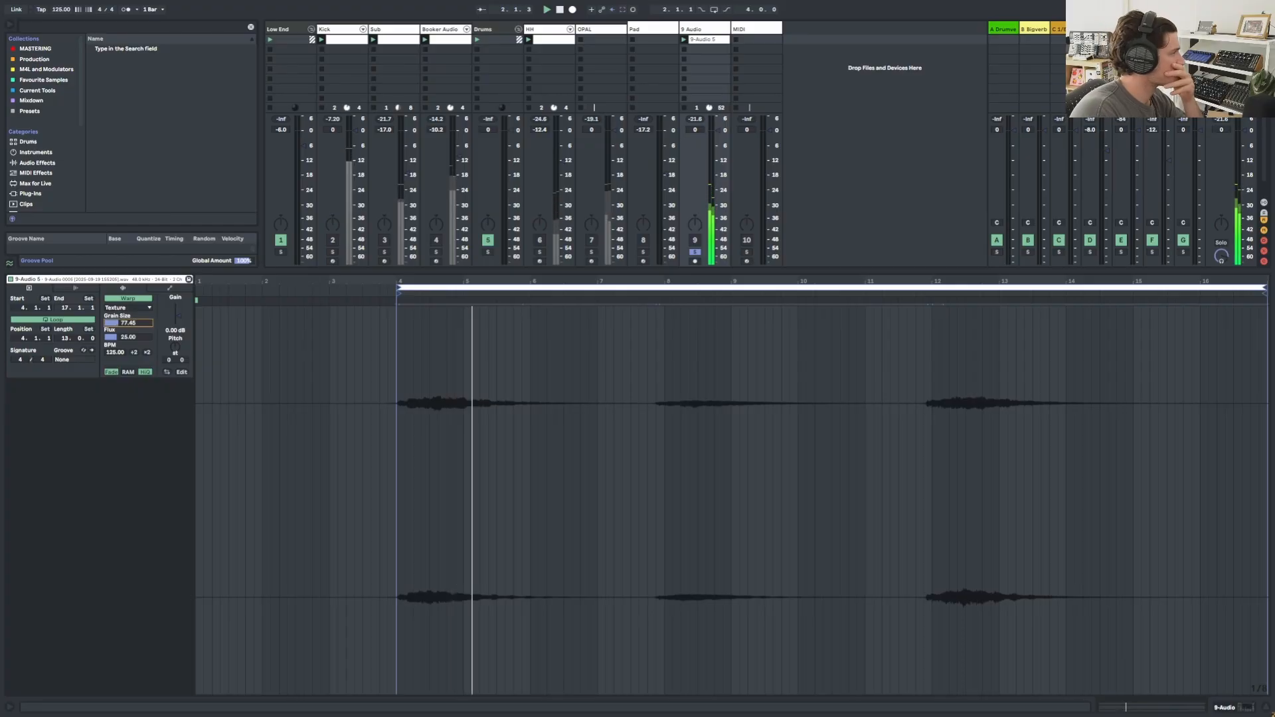
pyautogui.moveTo(132, 324); pyautogui.dragTo(132, 279)
pyautogui.moveTo(131, 337); pyautogui.dragTo(132, 329)
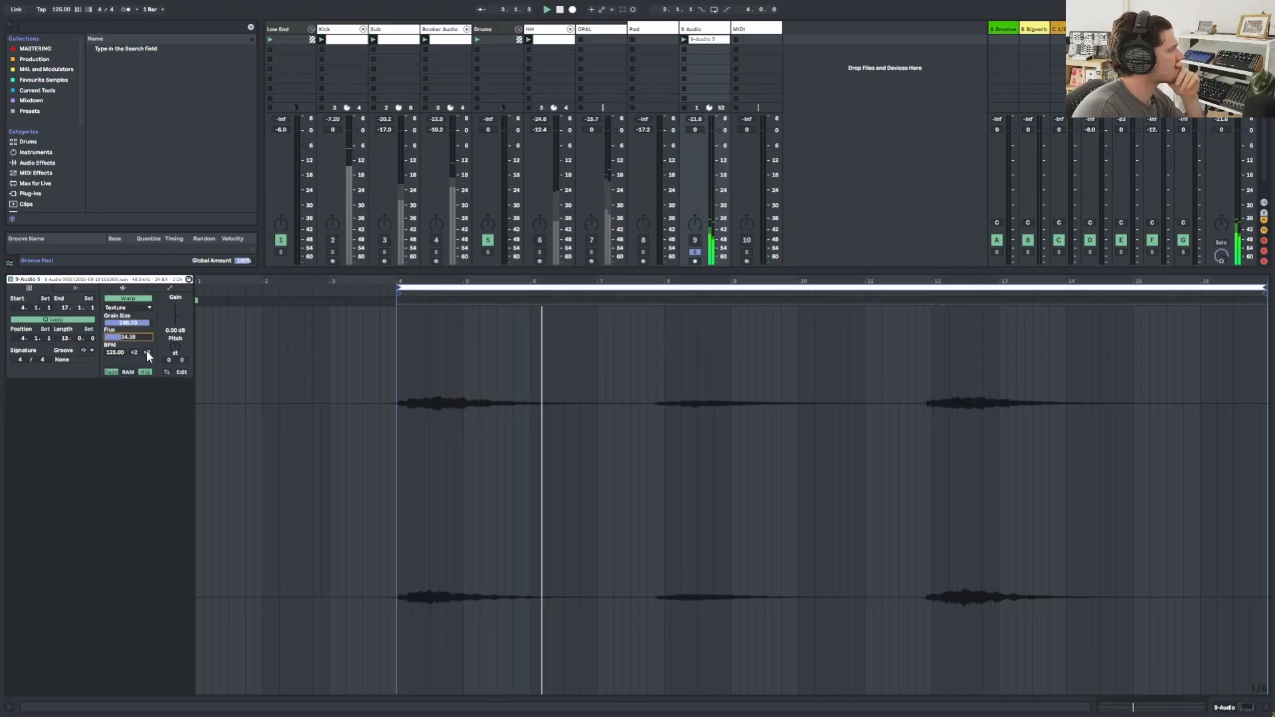
# - Double the clip's BPM twice to 500 to stretch it, and restart playback to hear it
pyautogui.click(147, 352)
pyautogui.click(147, 352)
pyautogui.scroll(-5, 937, 429)
pyautogui.press('space')
pyautogui.press('space')
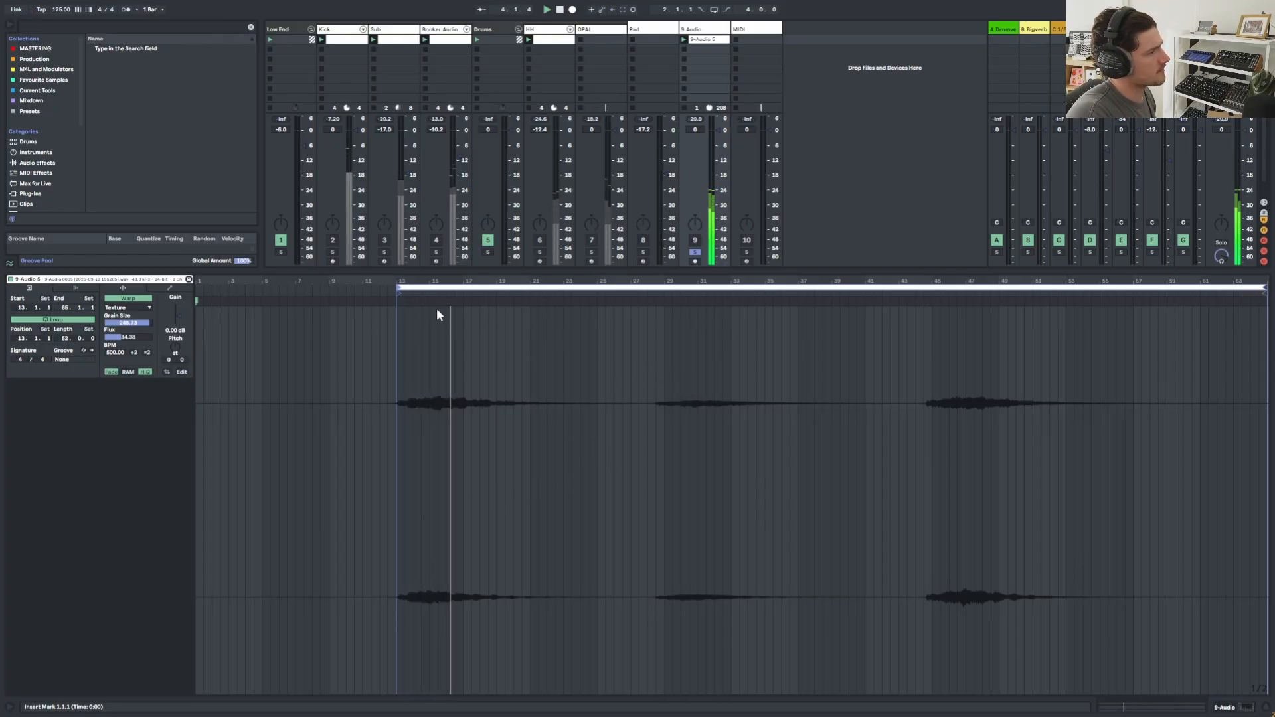
# - While auditioning the loop from the last swell, raise Flux and lower Grain Size to about 14, and extend the loop back to the first swell
pyautogui.click(399, 287)
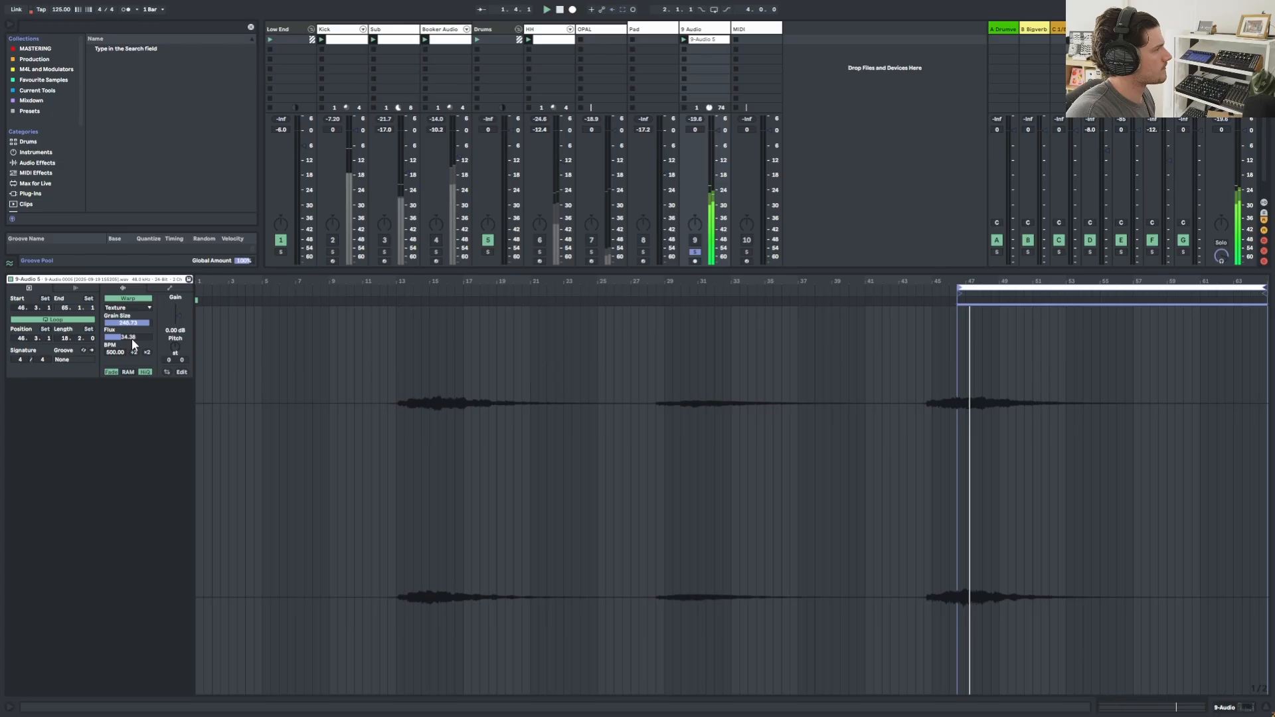
pyautogui.moveTo(132, 337)
pyautogui.mouseDown()
pyautogui.moveTo(132, 313)
pyautogui.moveTo(129, 332)
pyautogui.mouseUp()
pyautogui.press('space')
pyautogui.press('space')
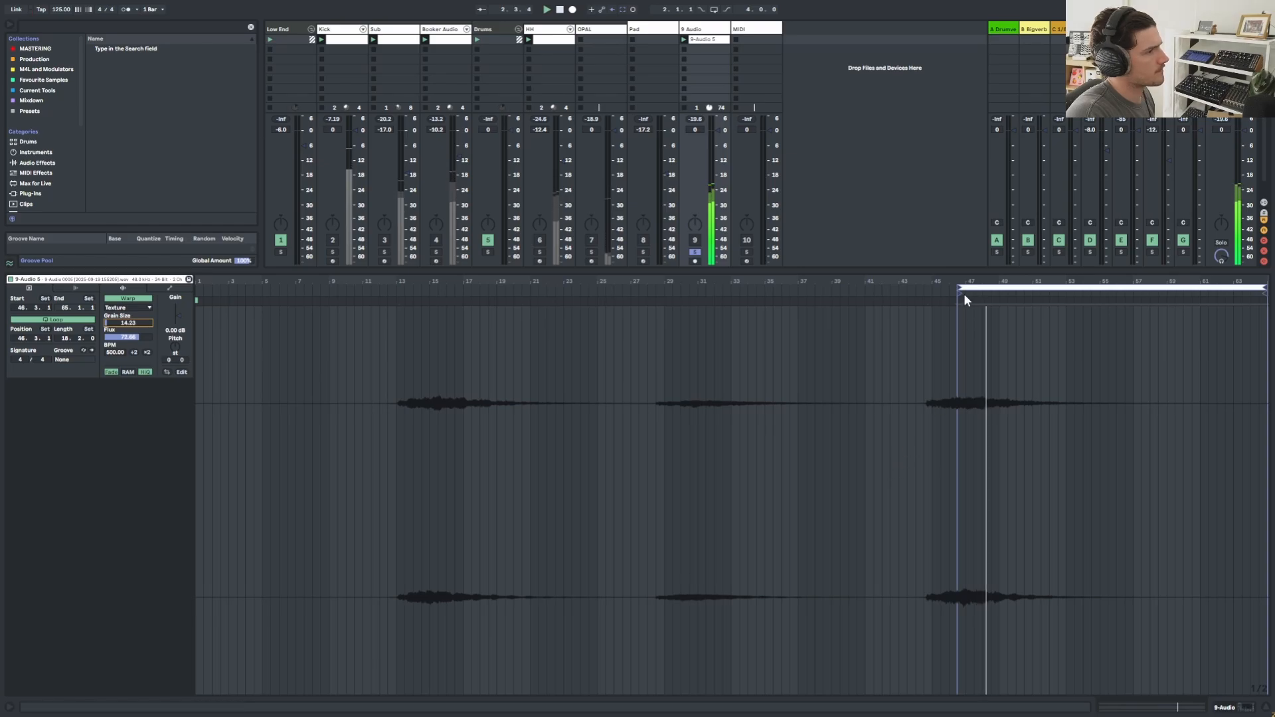
pyautogui.moveTo(963, 293); pyautogui.dragTo(399, 293)
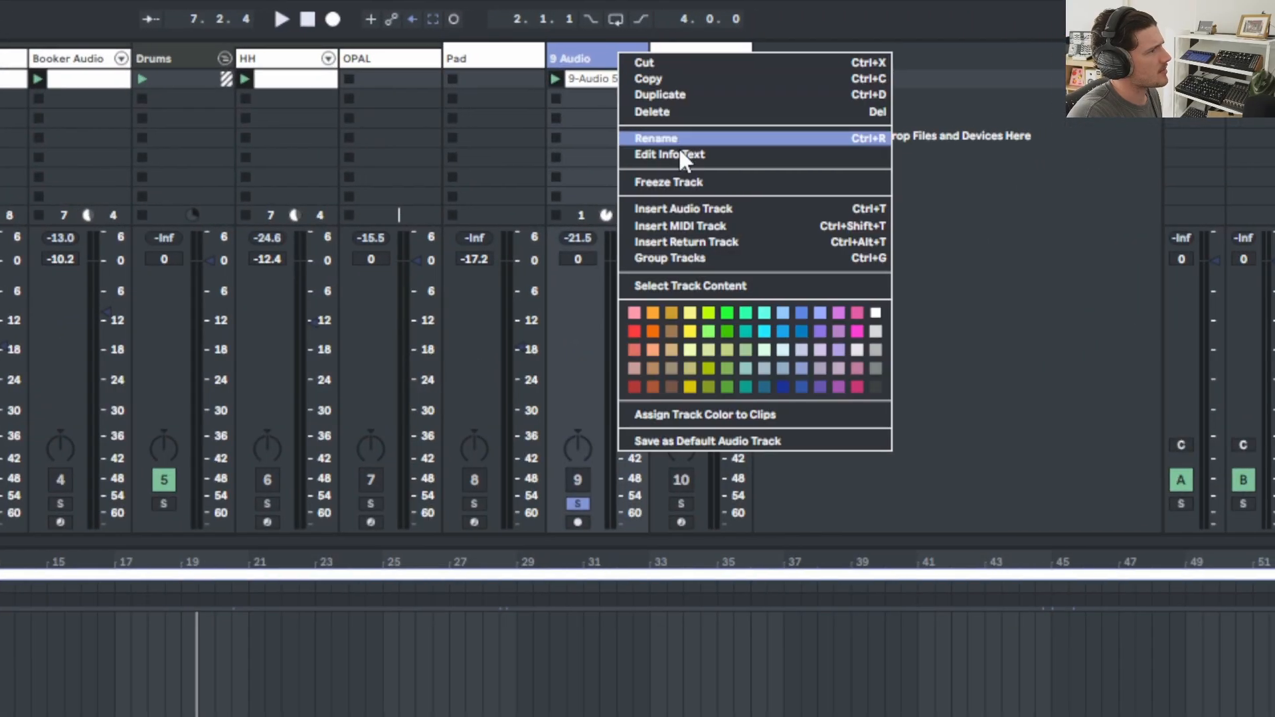
# - Insert an audio track after 9 Audio, take its input from 9-Audio, monitor that input, and arm it for recording
pyautogui.click(651, 209)
pyautogui.click(636, 52)
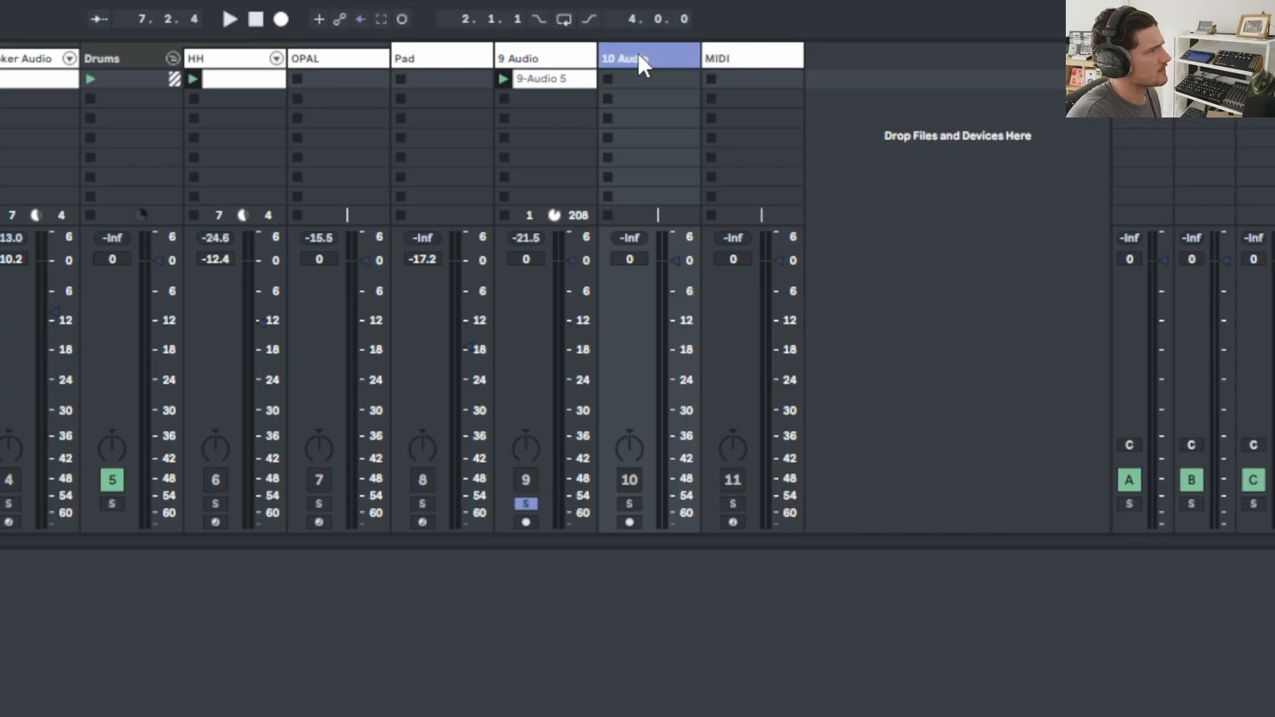
pyautogui.click(639, 362)
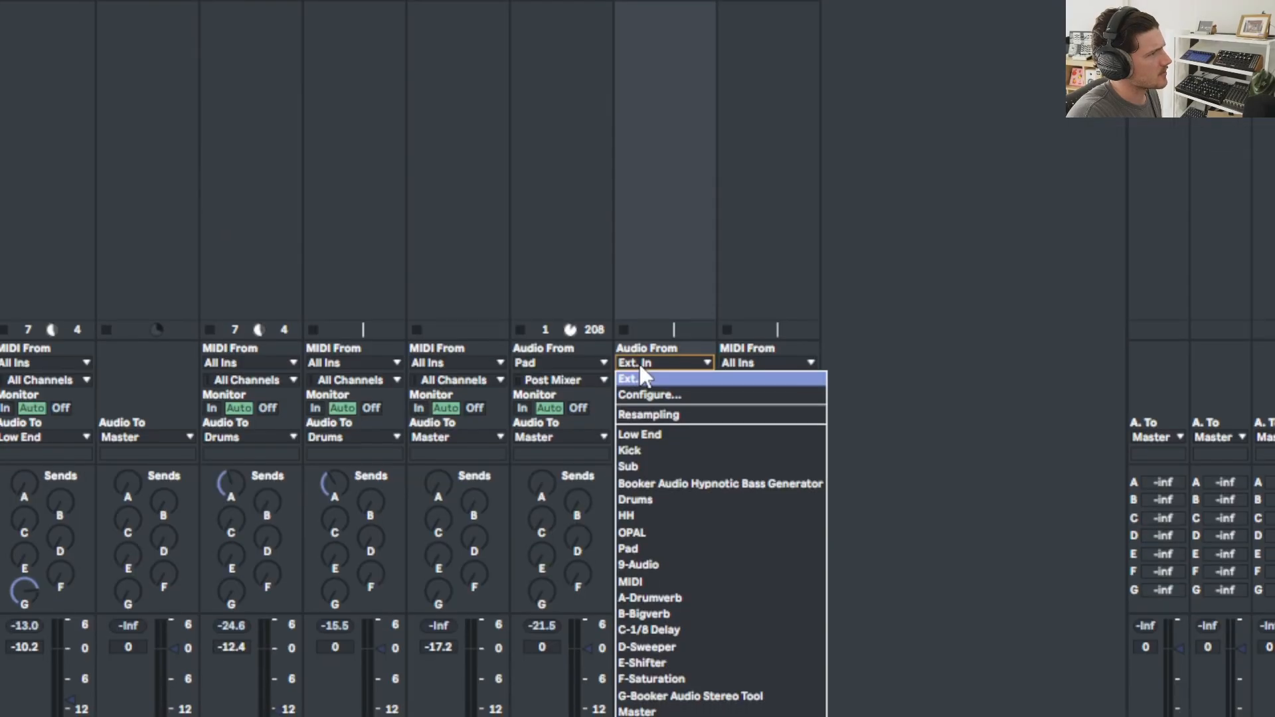
pyautogui.click(638, 565)
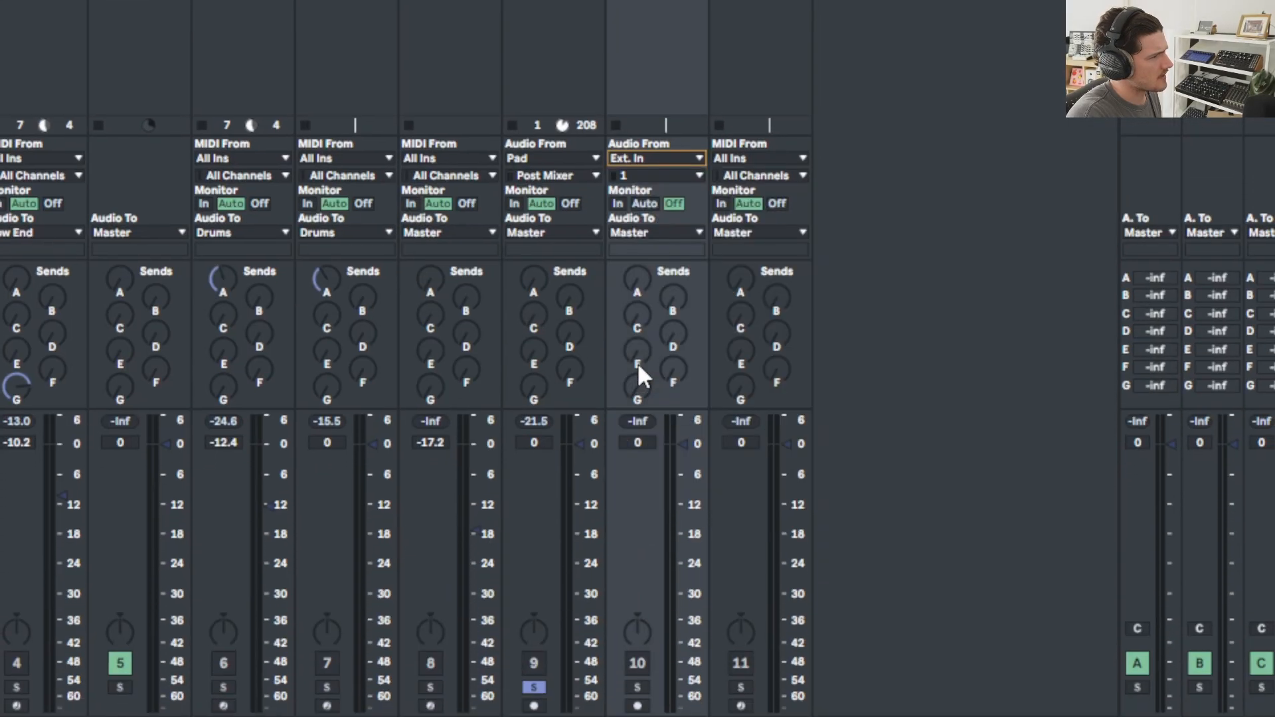
pyautogui.click(622, 261)
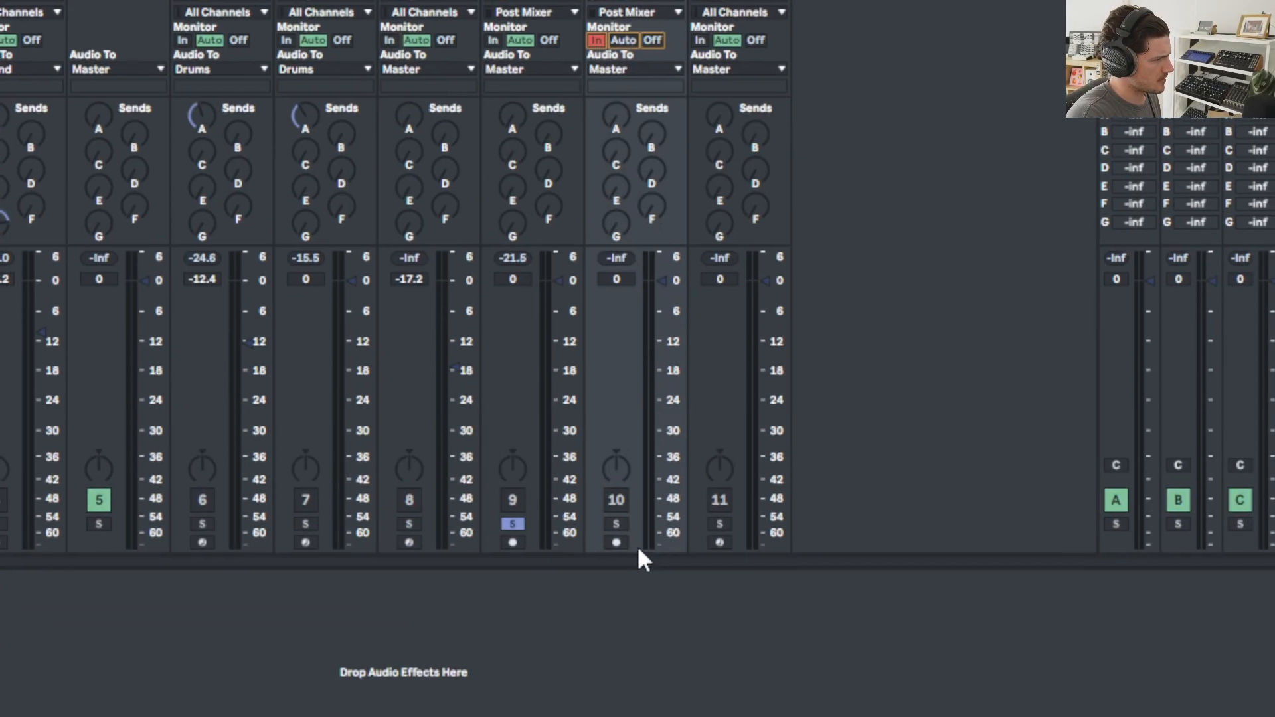
pyautogui.click(628, 462)
pyautogui.click(627, 462)
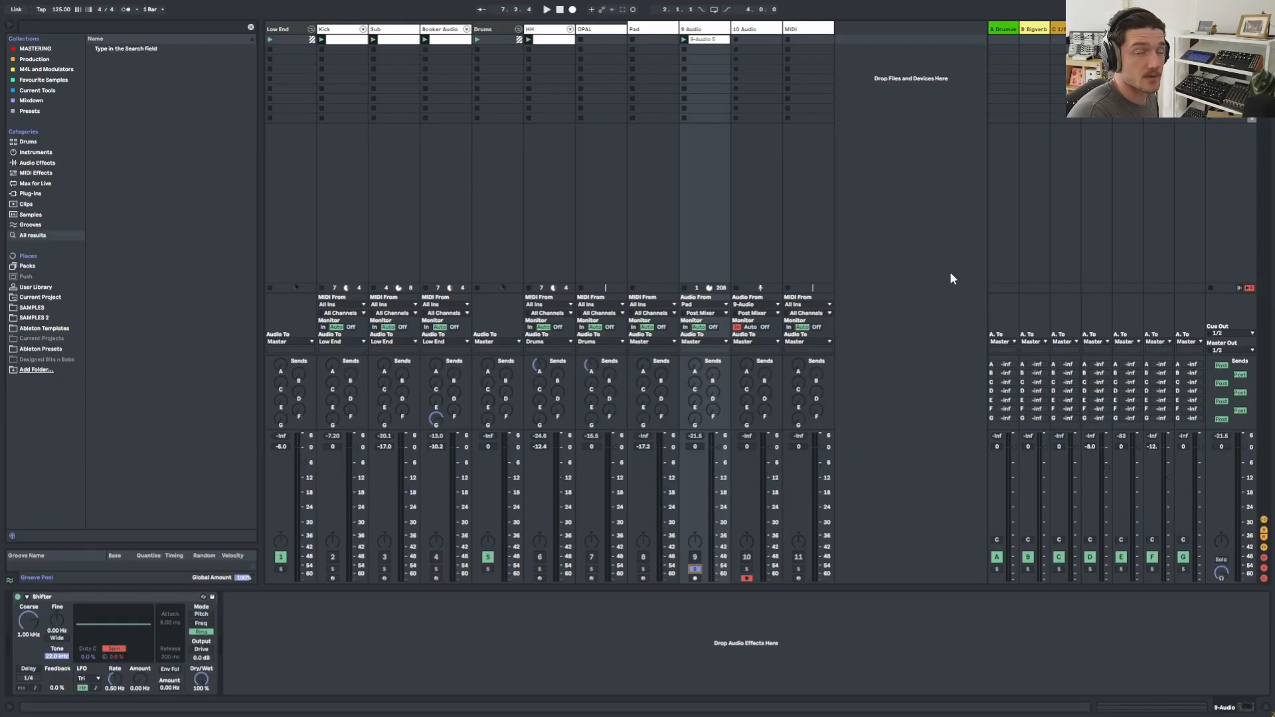
# - Record the stretched pad onto the 10 Audio track and set the recorded clip's warp mode to Complex
pyautogui.press('space')
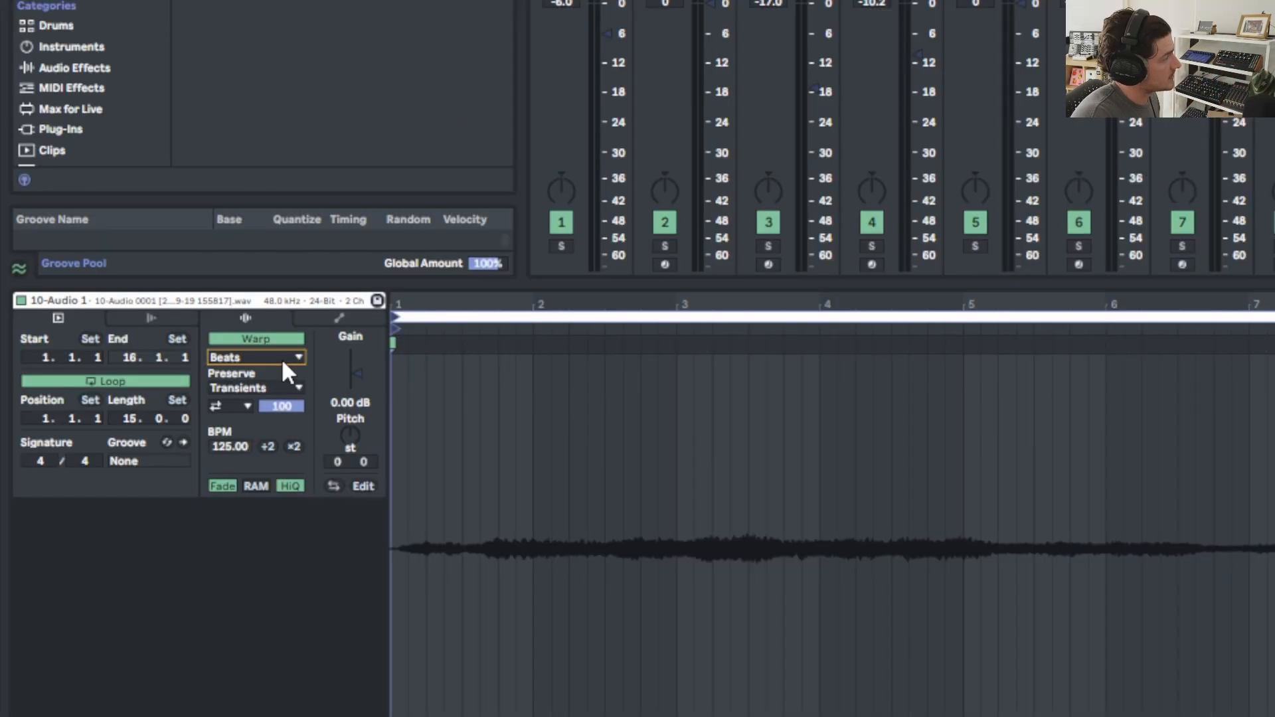
pyautogui.click(132, 307)
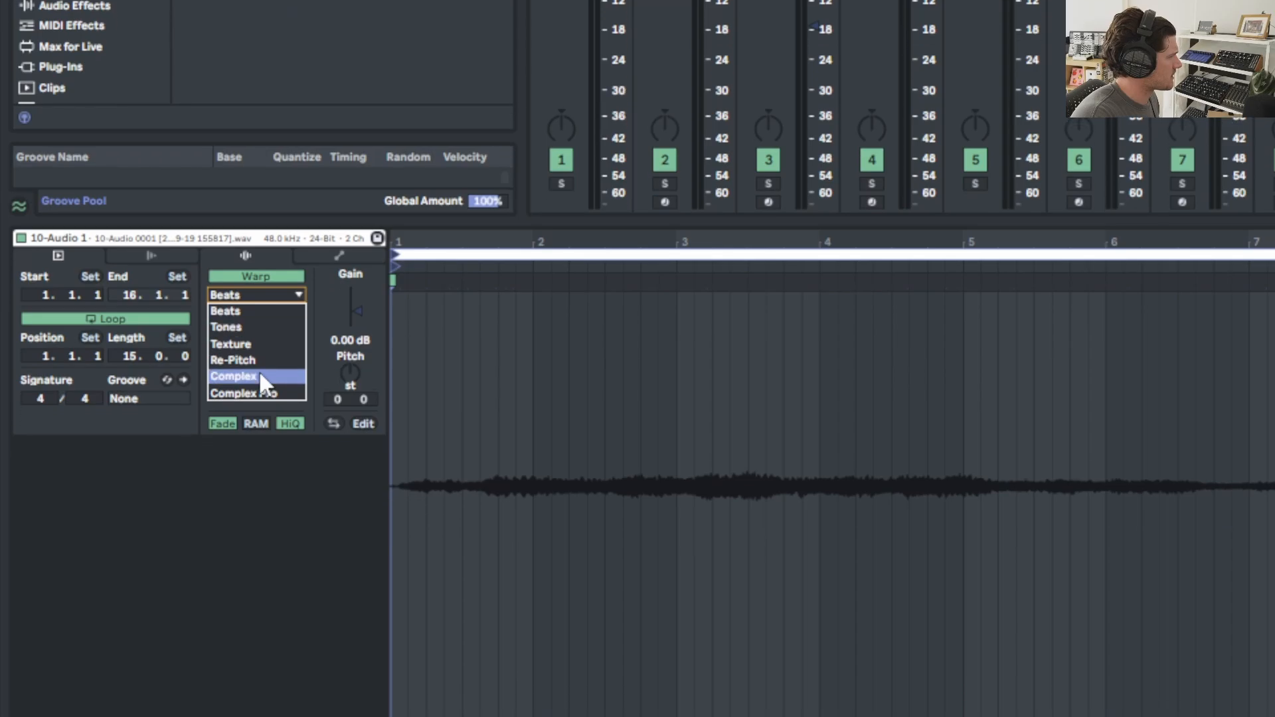
pyautogui.click(262, 360)
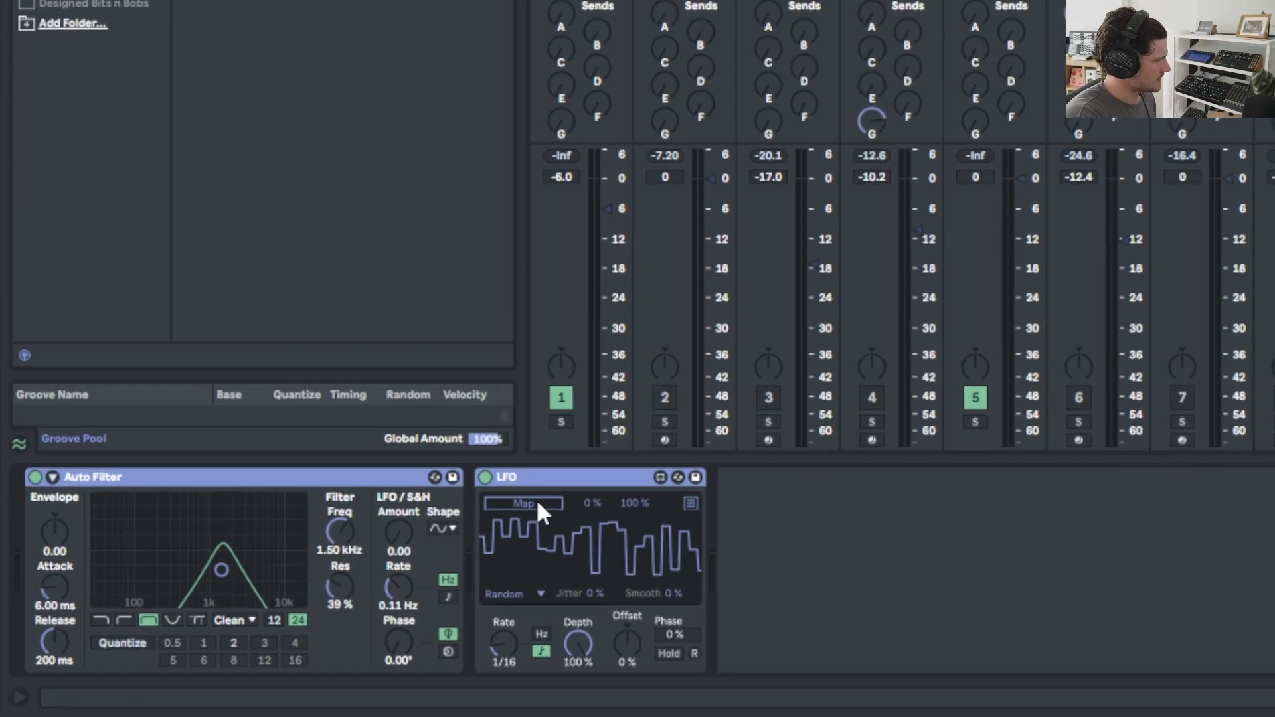
# - Map the LFO to the Auto Filter's frequency, with the LFO depth at 45% and its offset raised
pyautogui.click(267, 608)
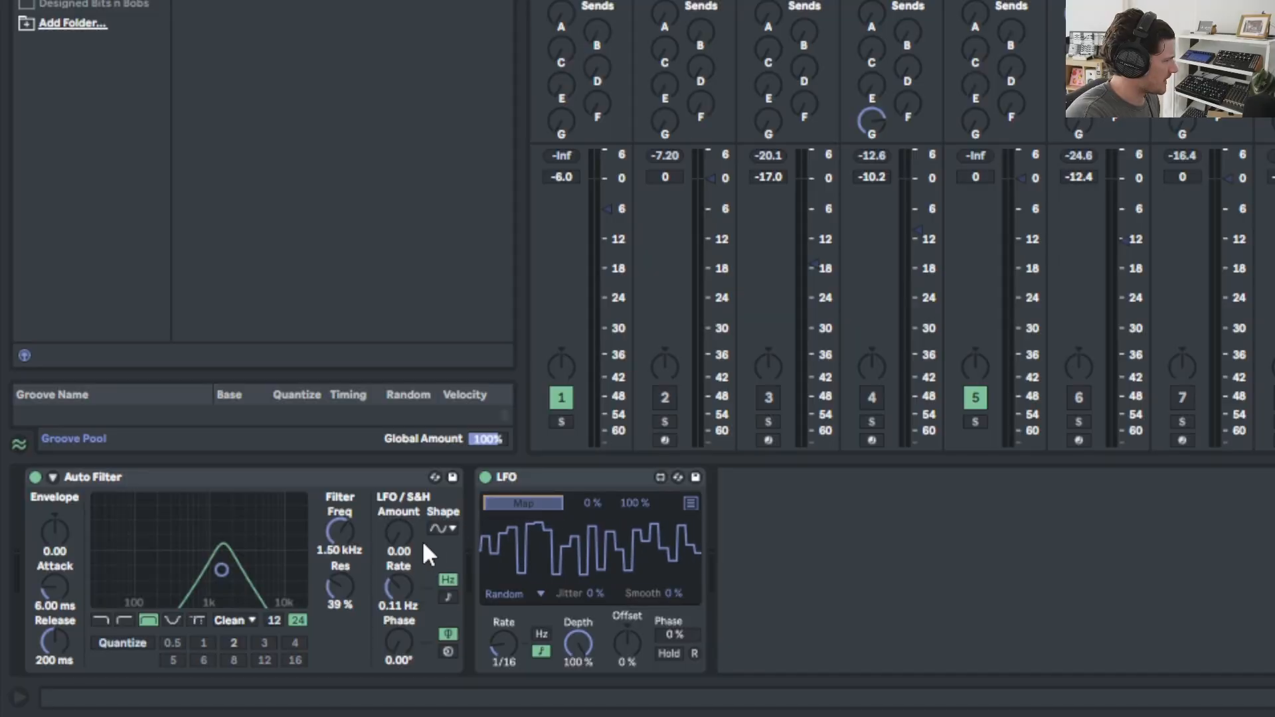
pyautogui.click(341, 535)
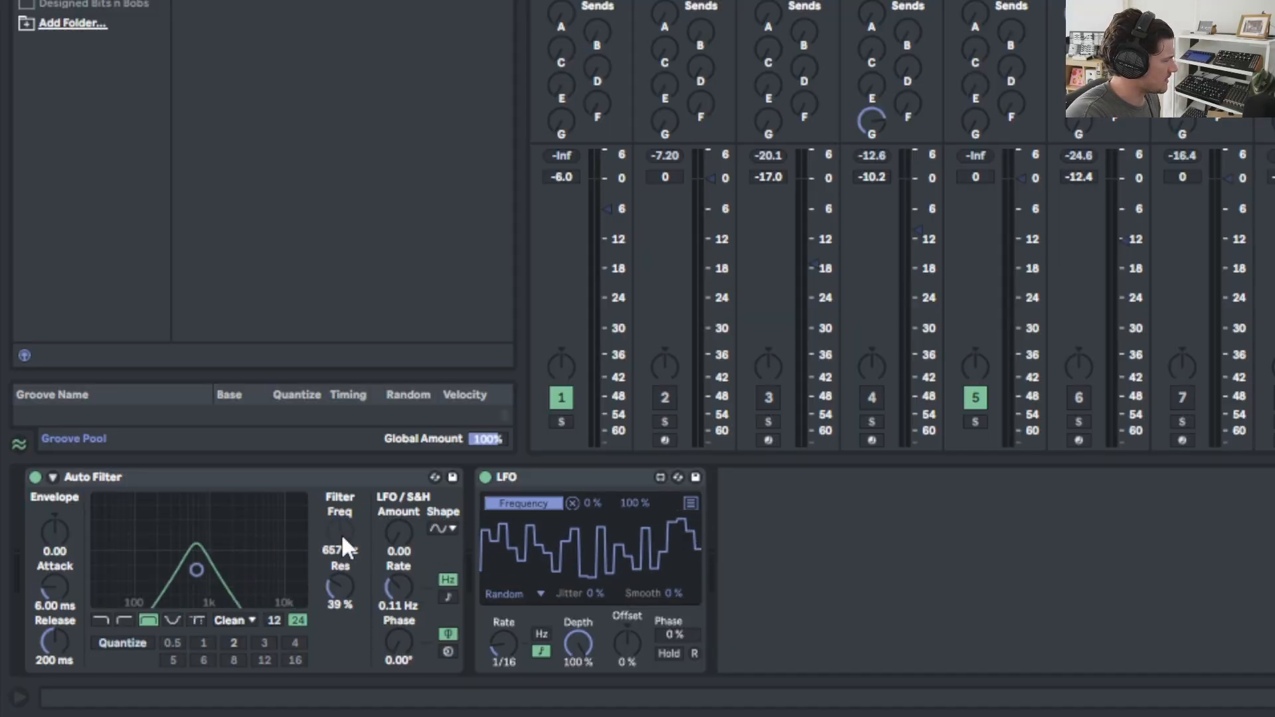
pyautogui.click(577, 641)
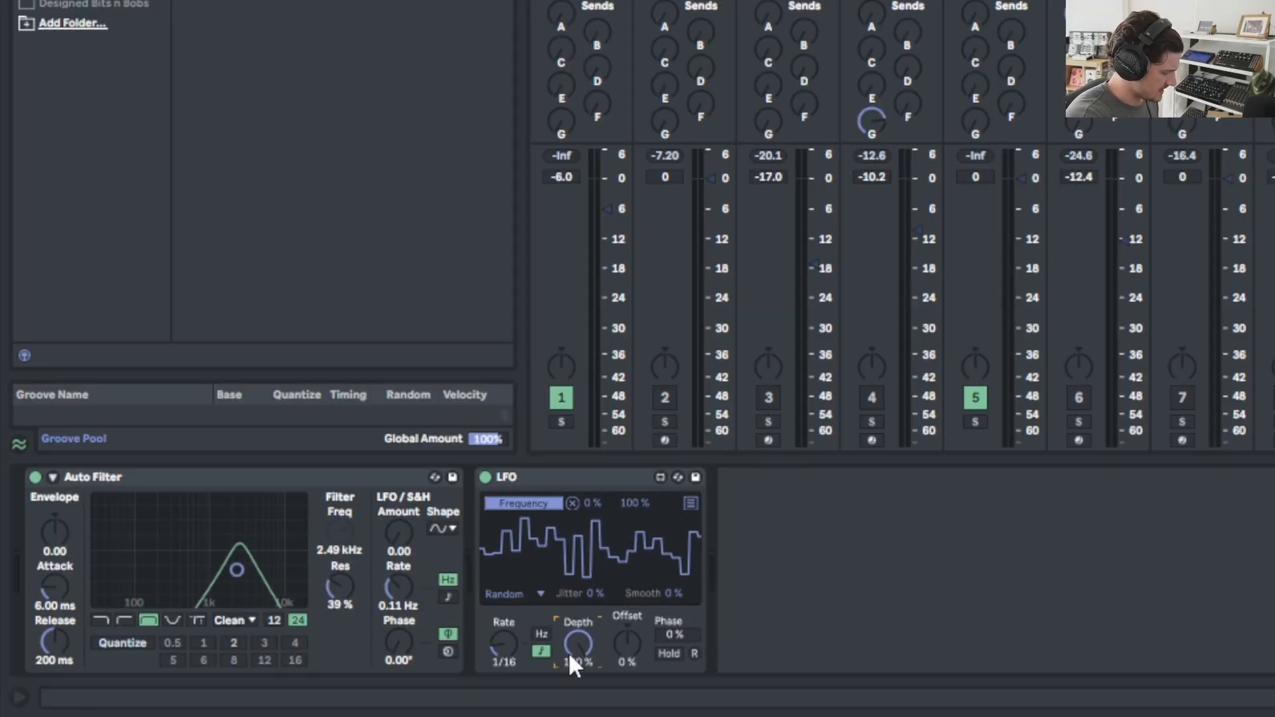
pyautogui.write('4')
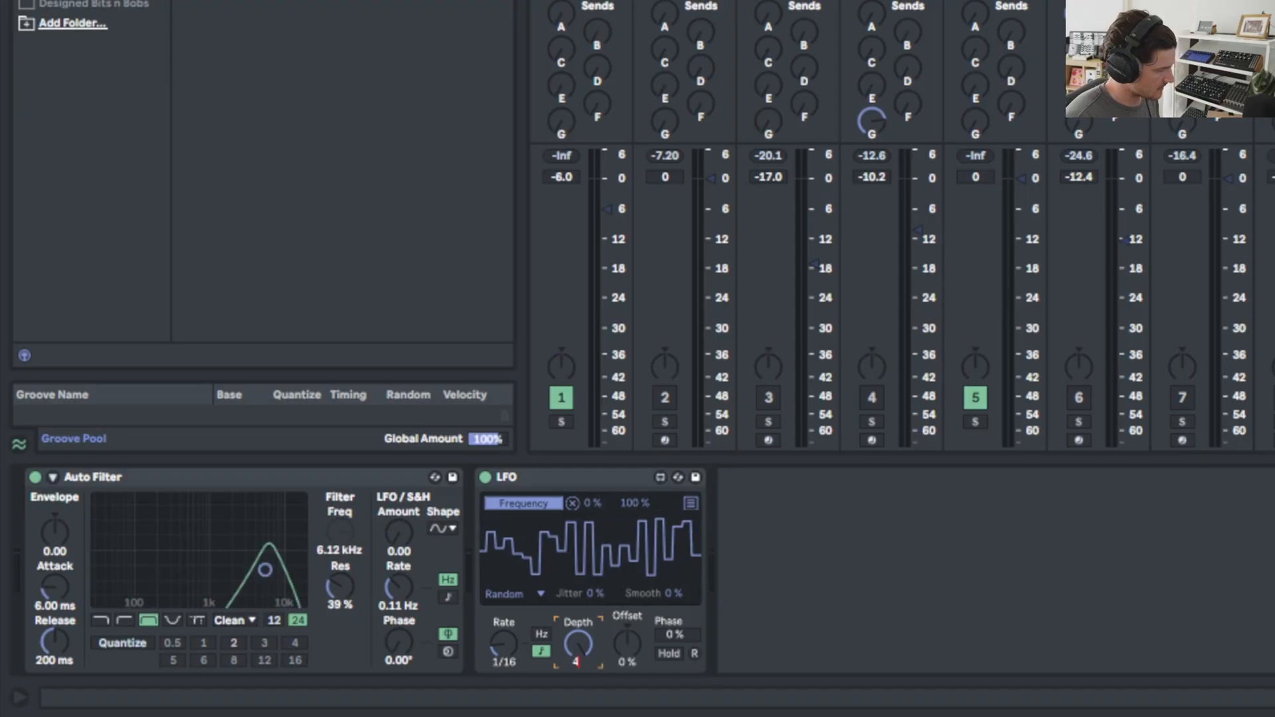
pyautogui.write('5')
pyautogui.press('Return')
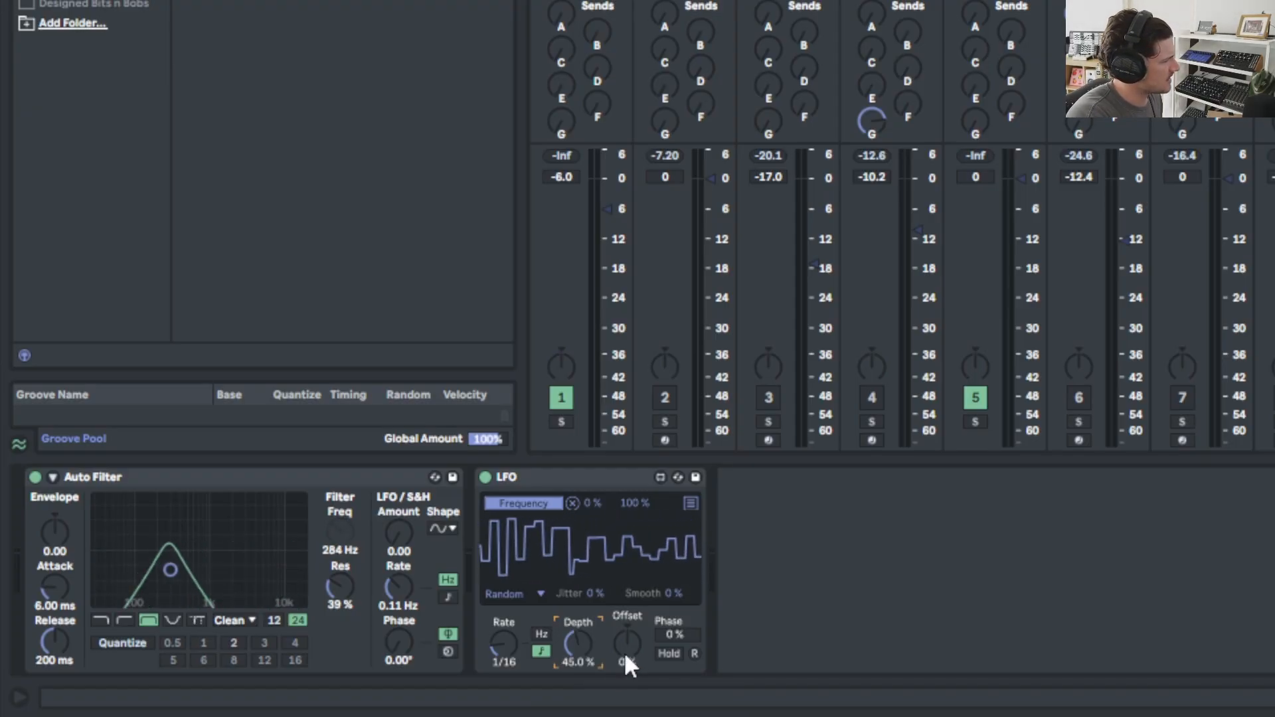
pyautogui.moveTo(625, 655); pyautogui.dragTo(626, 627)
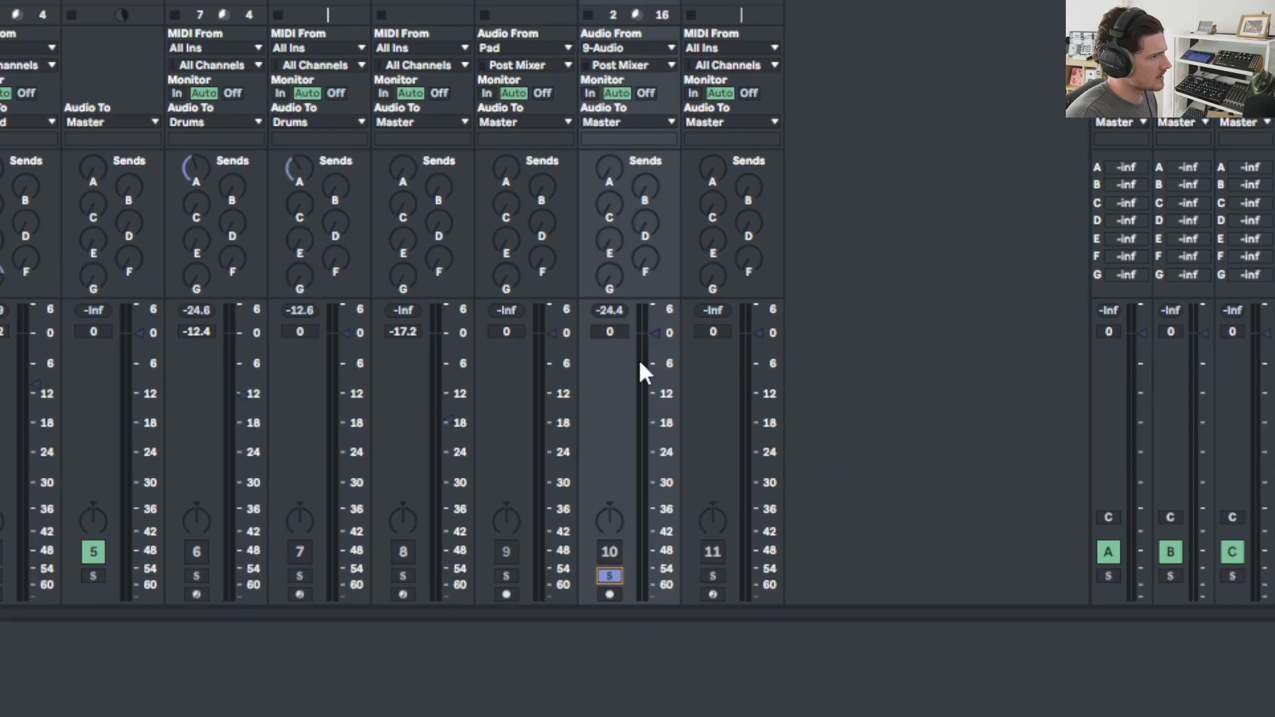
# - Raise the 10 Audio track's sends to the B Bigverb and C 1/8 Delay returns
pyautogui.click(647, 191)
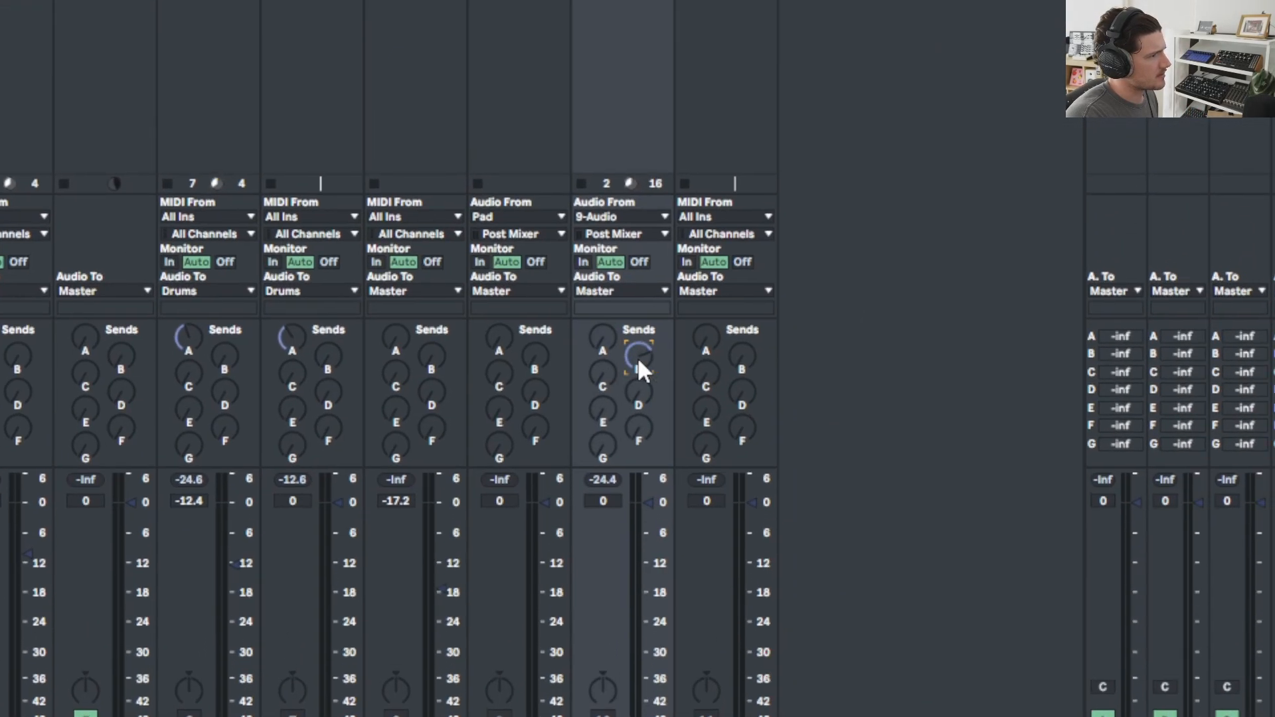
pyautogui.moveTo(602, 376); pyautogui.dragTo(602, 334)
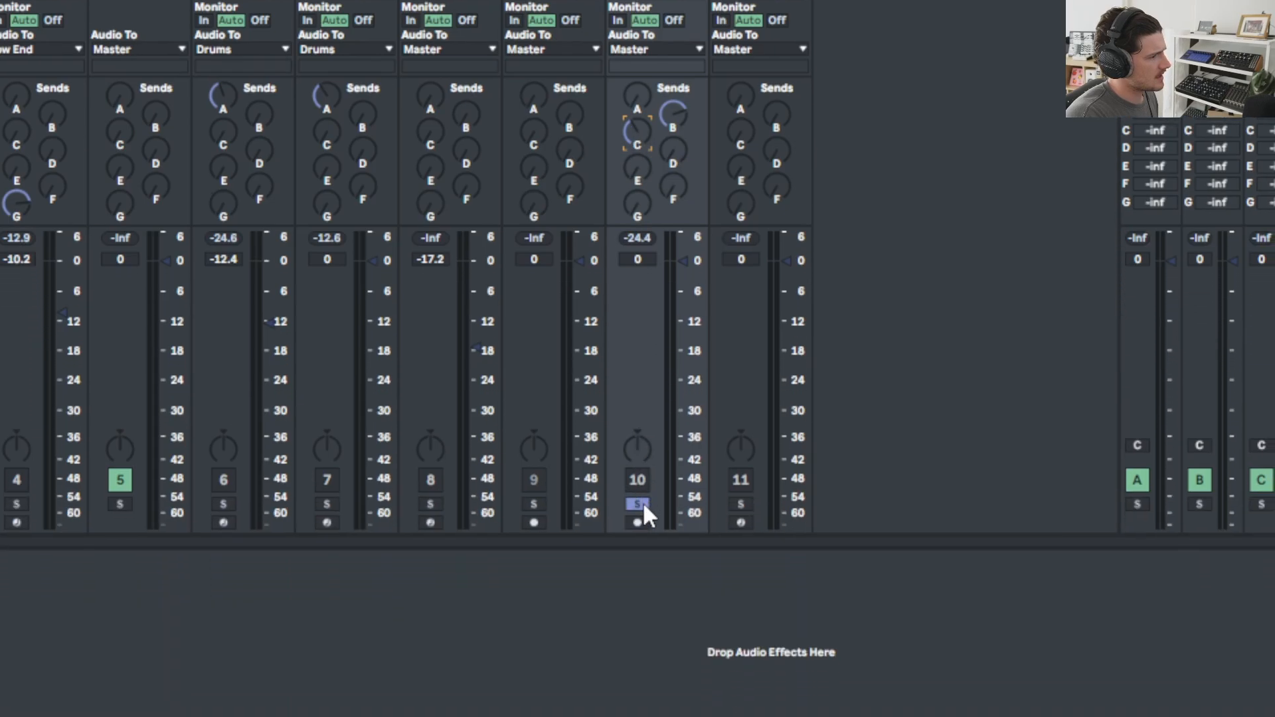
# - Unsolo the 10 Audio track and raise its volume to 4.8 dB to fit the full mix
pyautogui.click(641, 505)
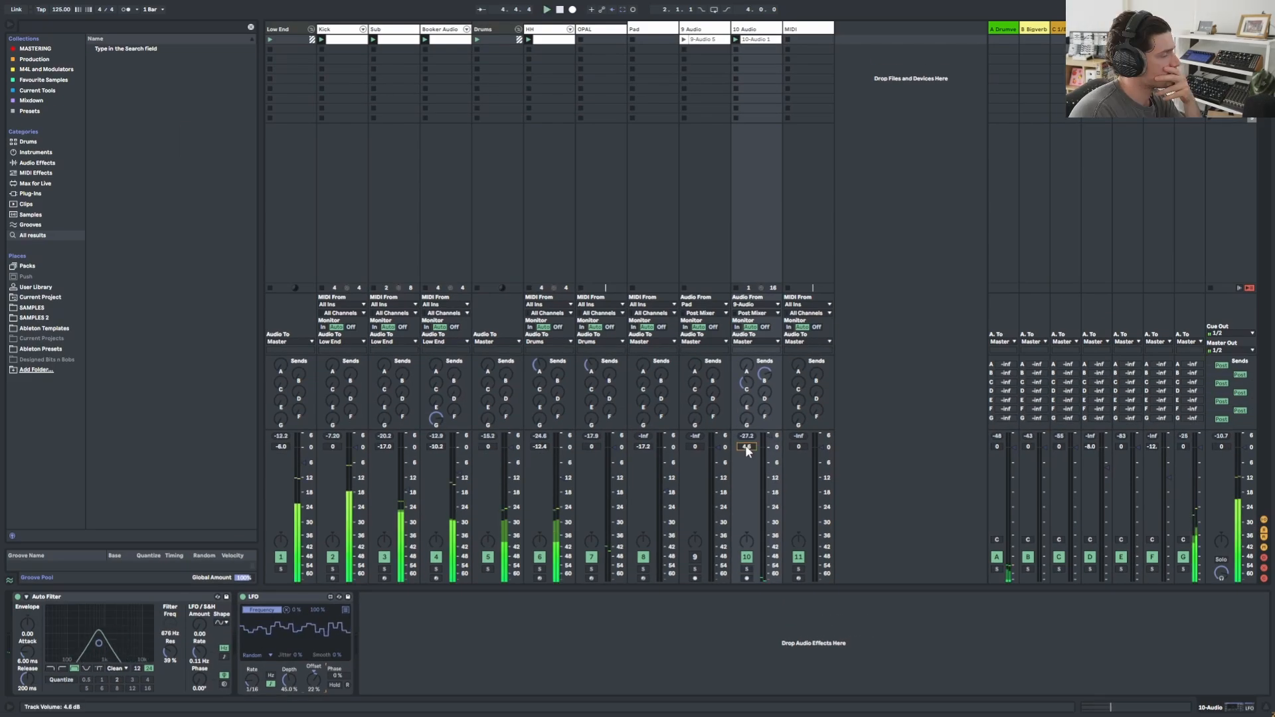
pyautogui.moveTo(745, 446); pyautogui.dragTo(745, 435)
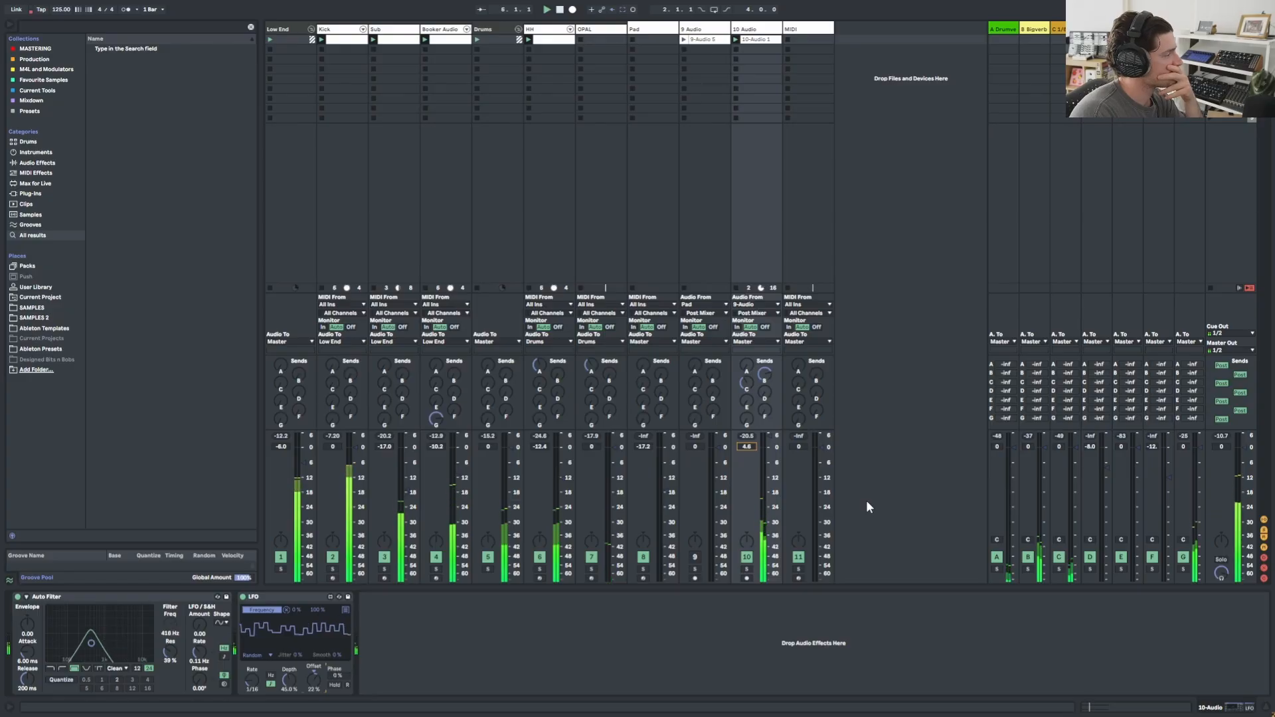